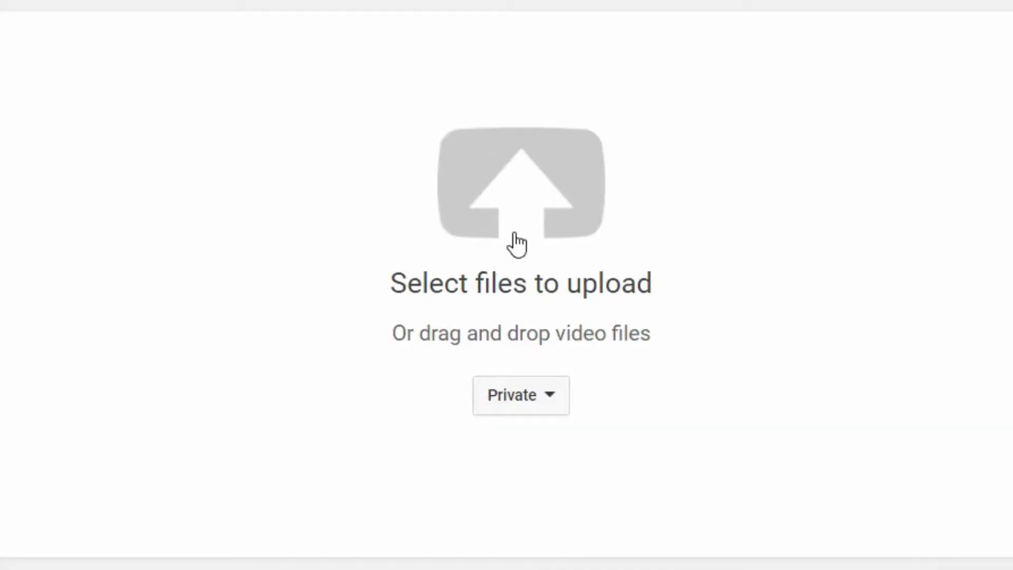
Step: Upload the 'brow check thumbs' video and retitle it TEST VIDEO
click(521, 221)
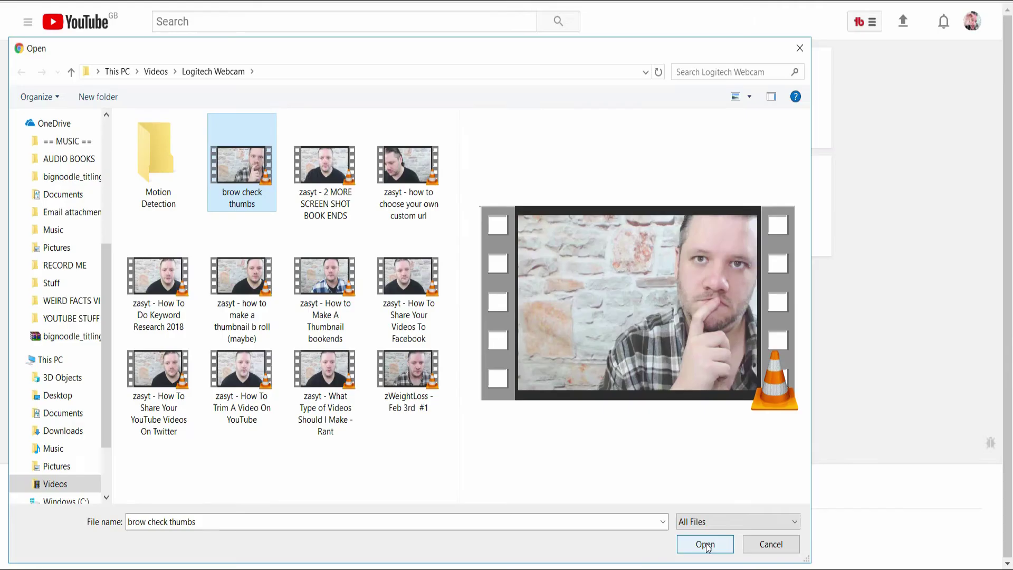
click(704, 544)
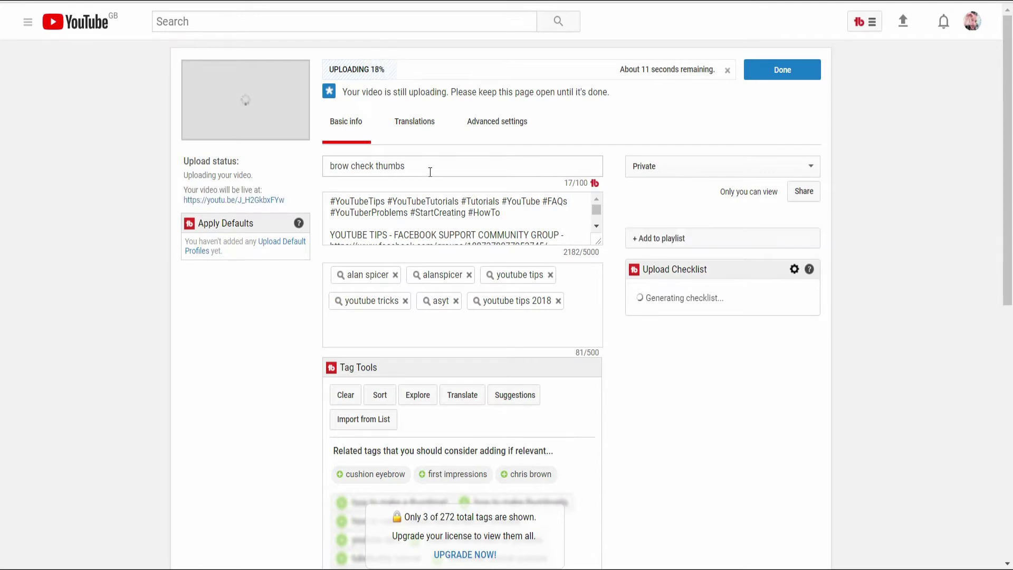
drag(428, 168, 308, 169)
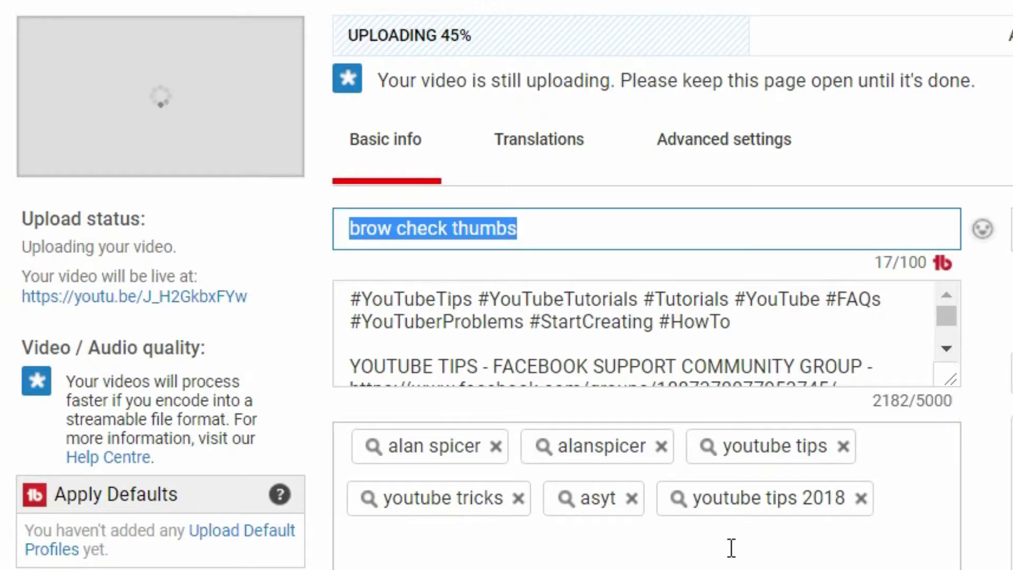
text(test)
key(BackSpace)
key(BackSpace)
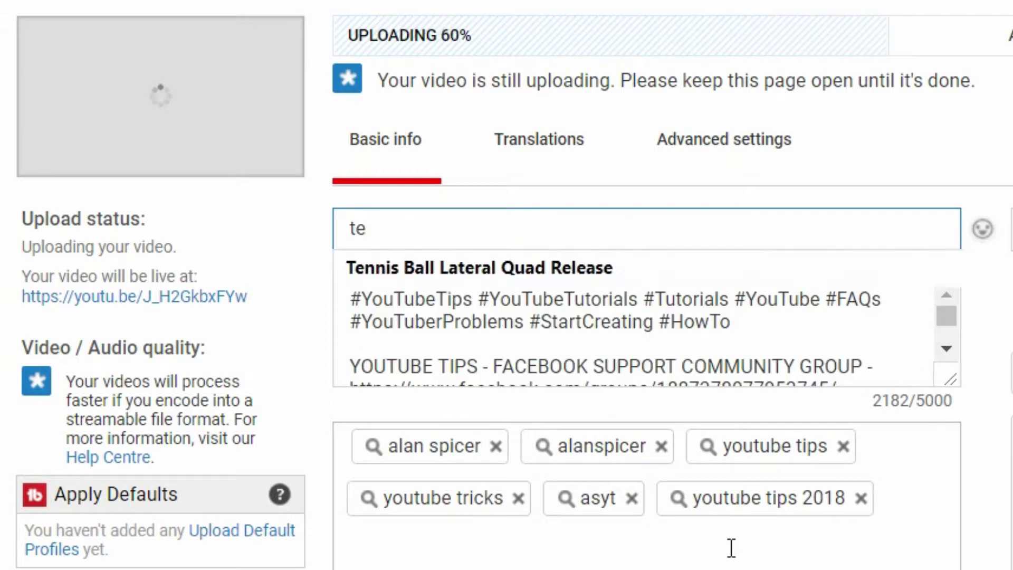
key(BackSpace)
key(BackSpace)
text(TEST VIDEO)
Step: Enlarge the description box by dragging its resize handle down
click(580, 337)
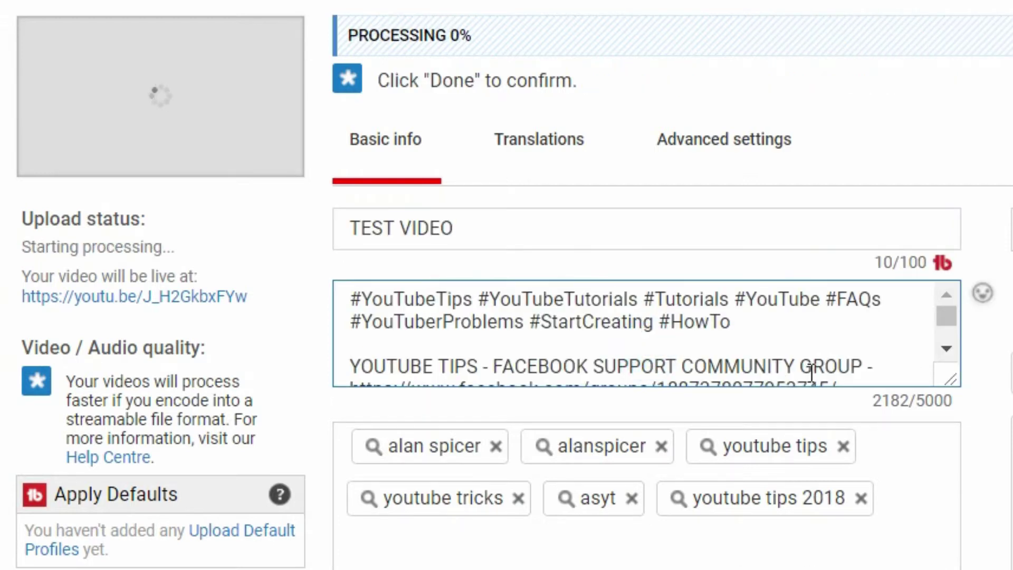
drag(946, 372, 976, 569)
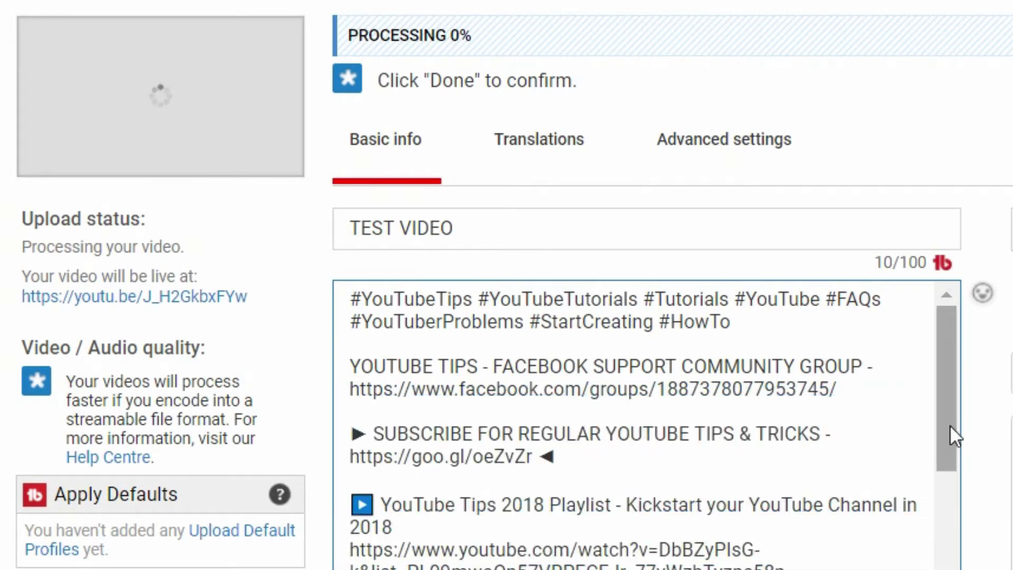
drag(950, 425, 921, 354)
scroll(633, 422, down, 4)
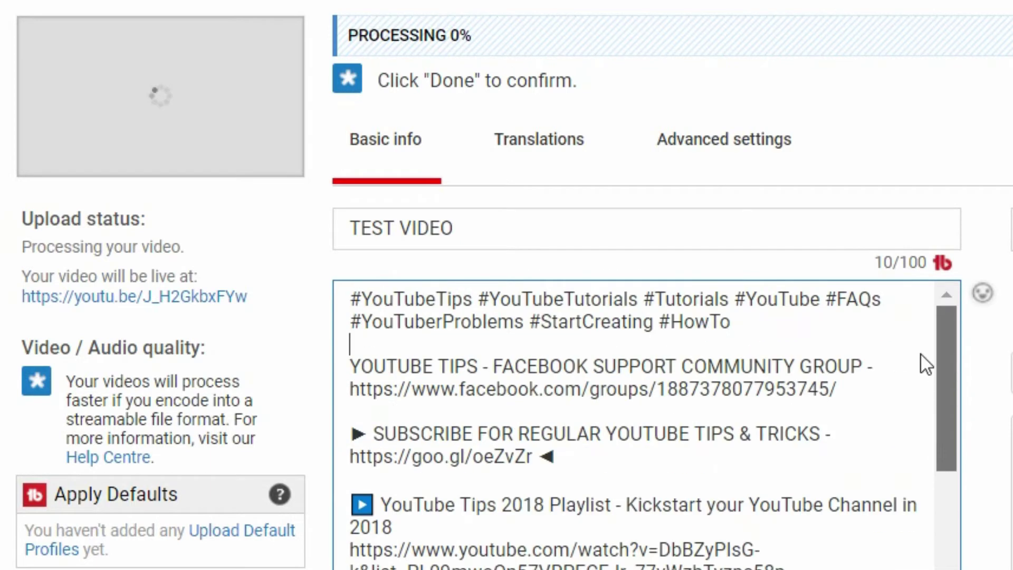
Step: Add the intro line 'THIS IS THE TEST VIDEO - TODAY I TEACH YOU ALL ABOUT TEST VIDEOS…' above the hashtags
click(346, 300)
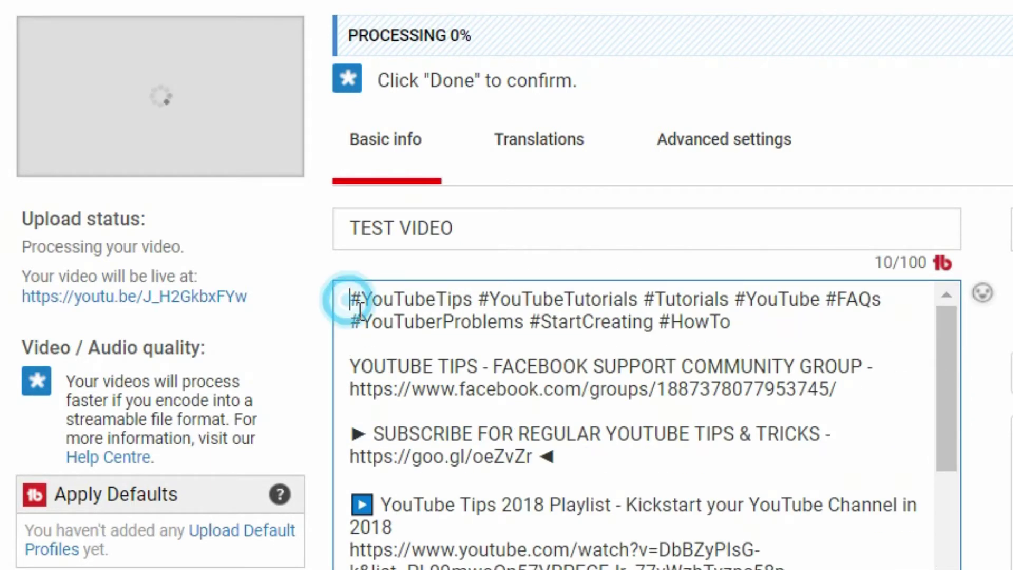
key(Return)
key(Return)
key(Return)
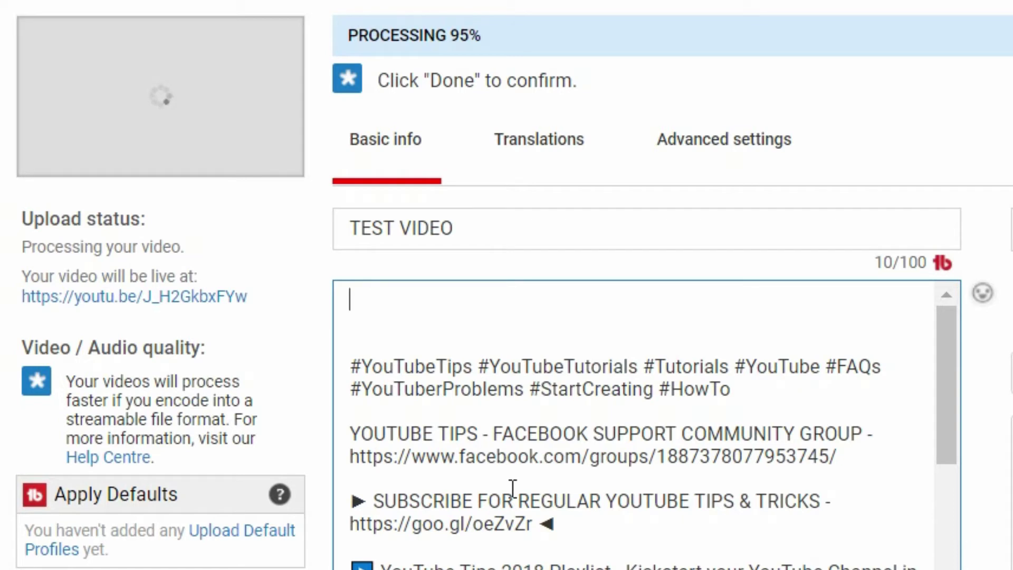
text(THIS IS THE TEST)
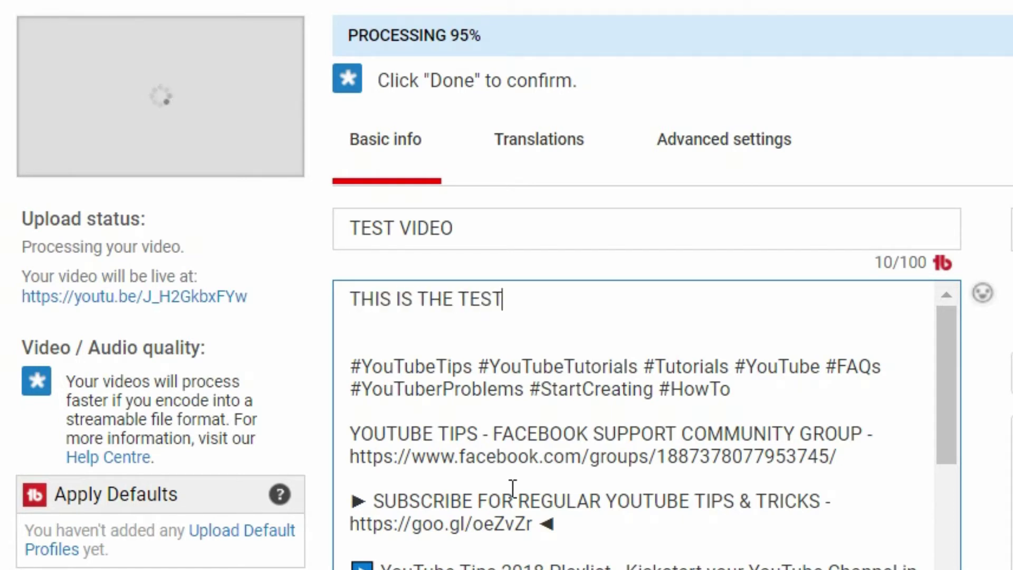
text( VIDEO -)
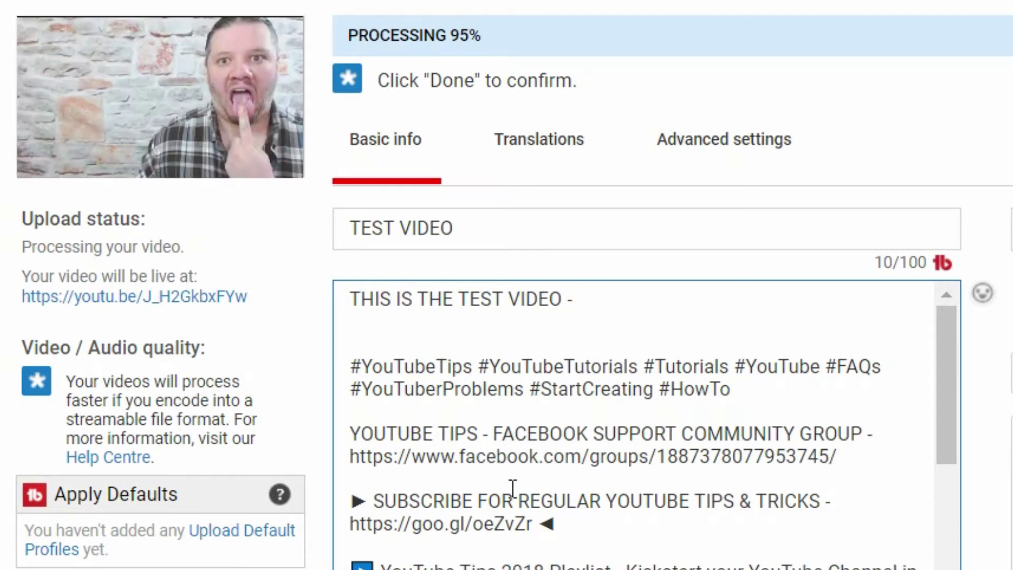
text( TODAY I TEACH YOU ALL ABOUT TEST VIDEOS. DEEP)
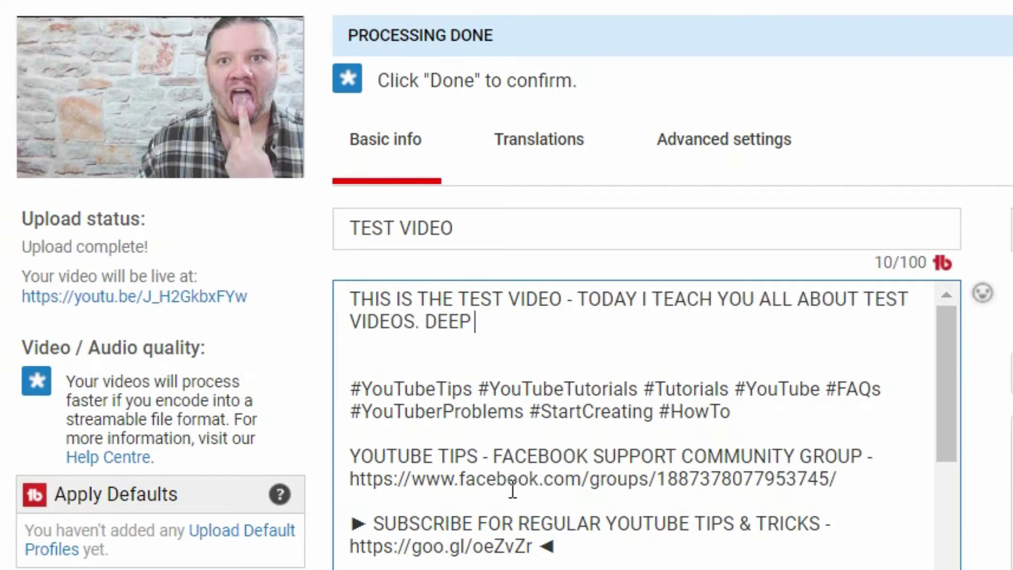
text( DIVING INTO )
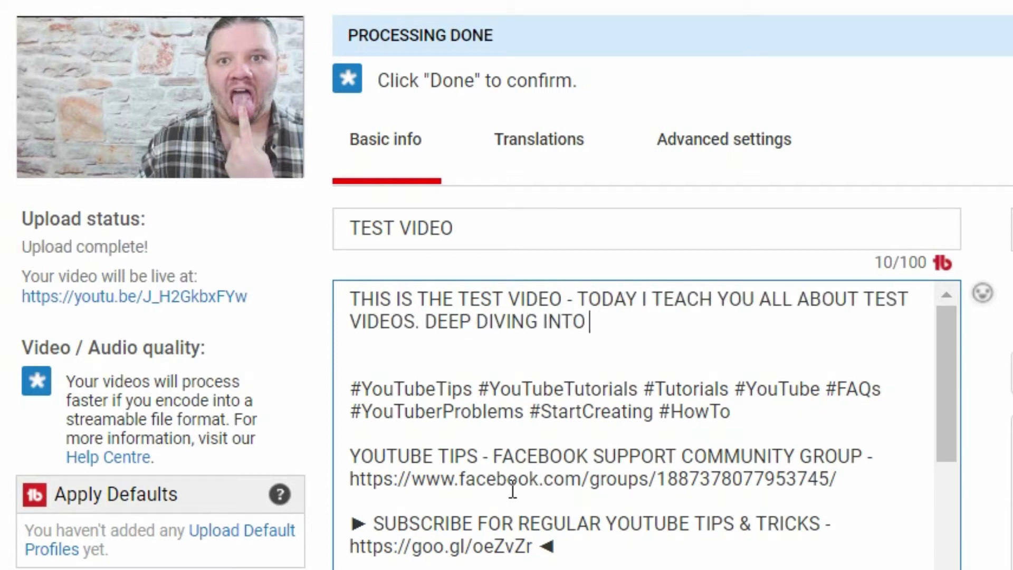
text(THE WOULD OF YOUTUBE AD )
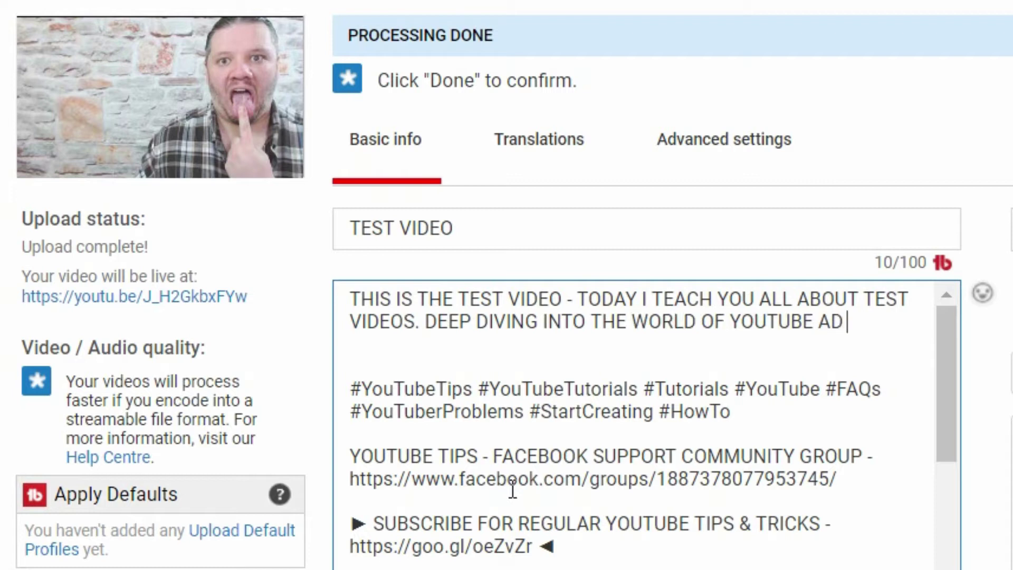
text(D TEST VIDEOS!)
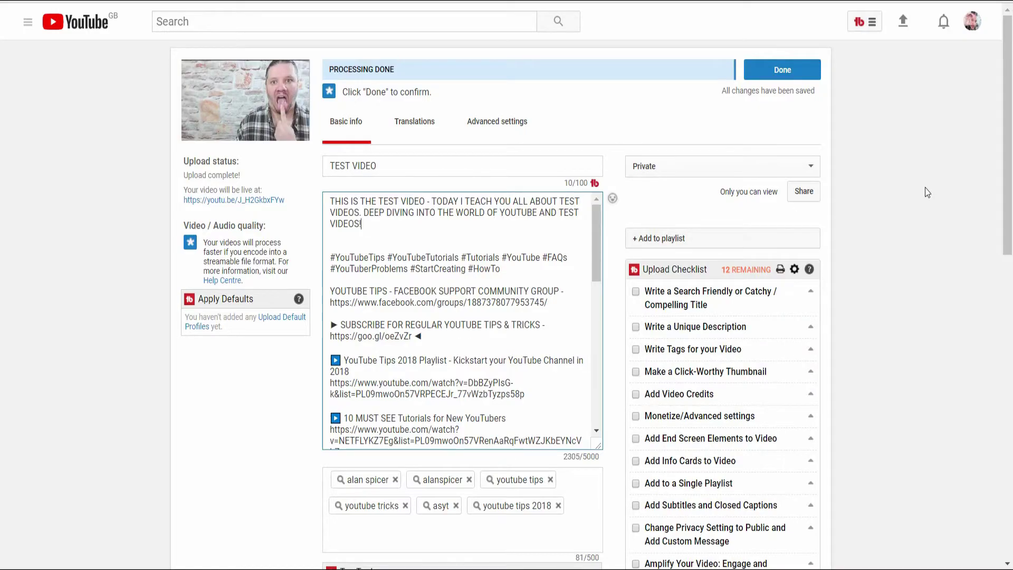
Step: Tick the catchy-title item in the Upload Checklist
scroll(1009, 197, down, 2)
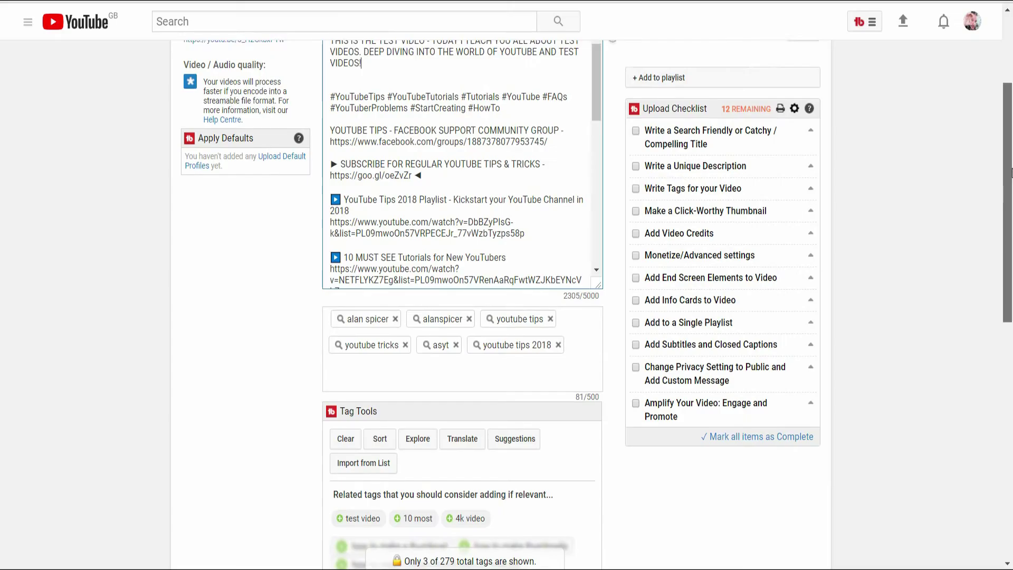
scroll(1011, 204, down, 3)
drag(1012, 204, 987, 119)
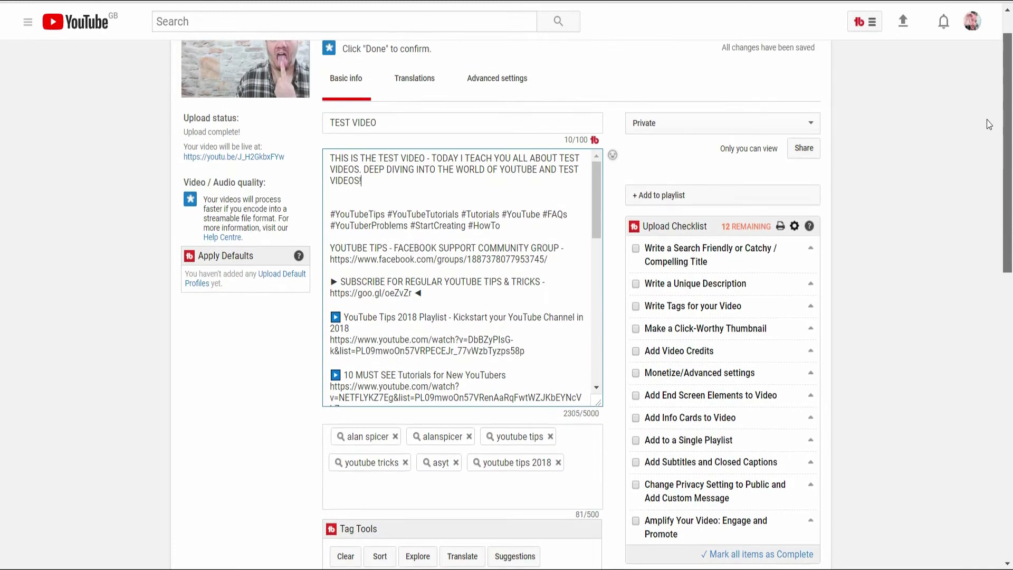
click(635, 249)
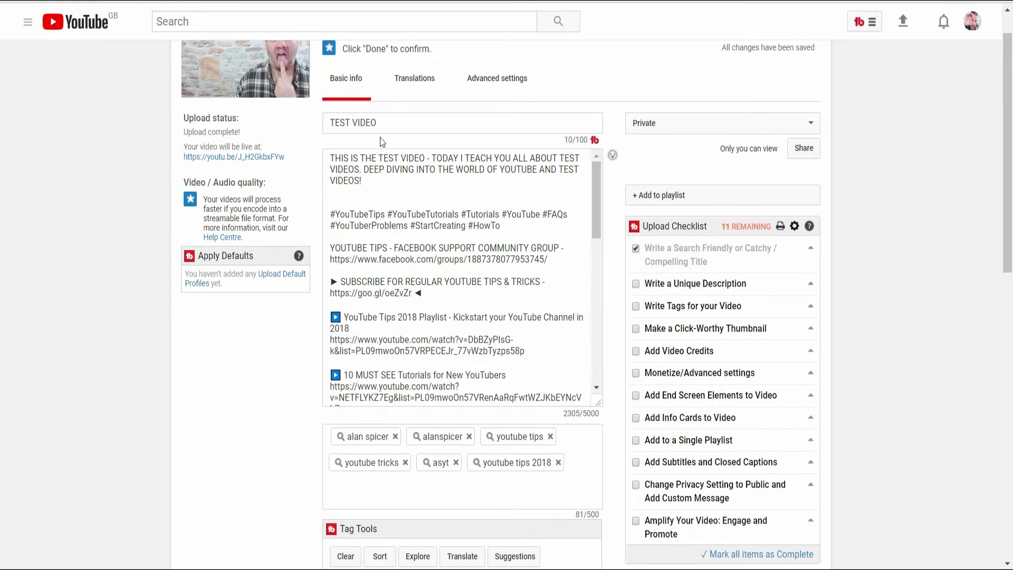
Step: Change the title to 'WHY THIS IS A SEXY VIDEO ABOUT TESTS' and tick the unique-description item
click(393, 127)
key(ctrl+a)
text(WHY THIS IS A SEXY VIDEO ABOUT TESTS)
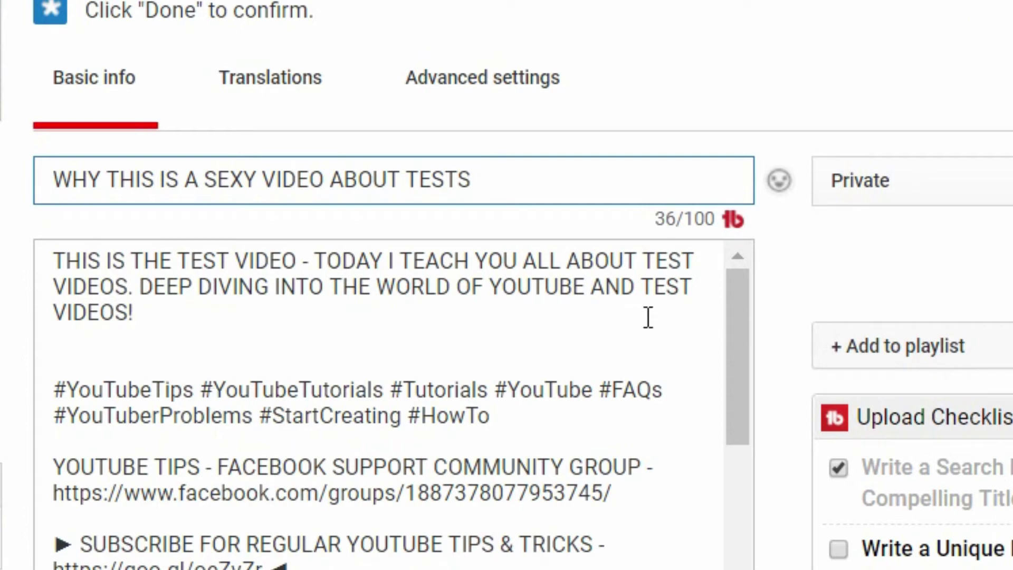
click(838, 549)
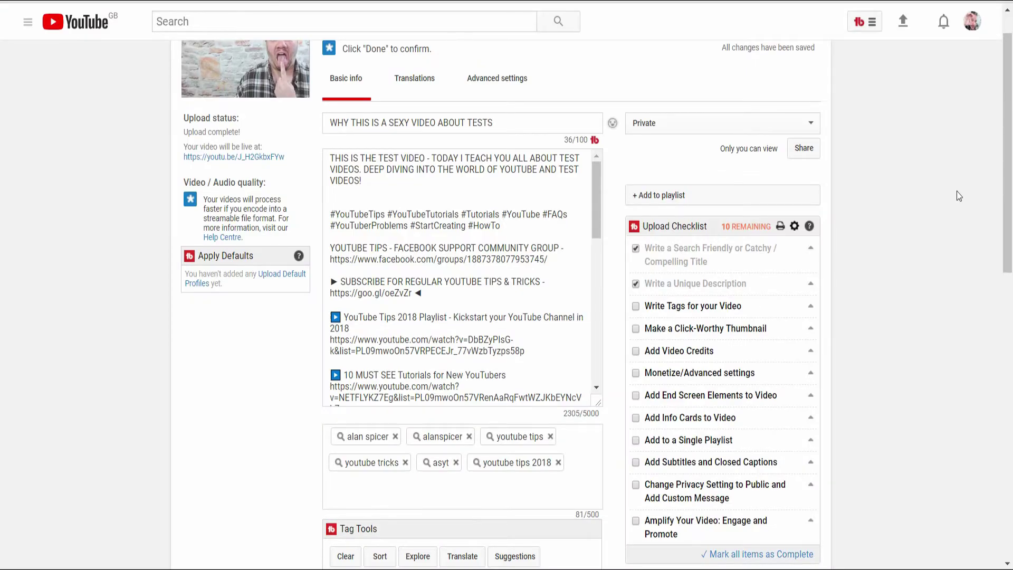
scroll(959, 196, down, 5)
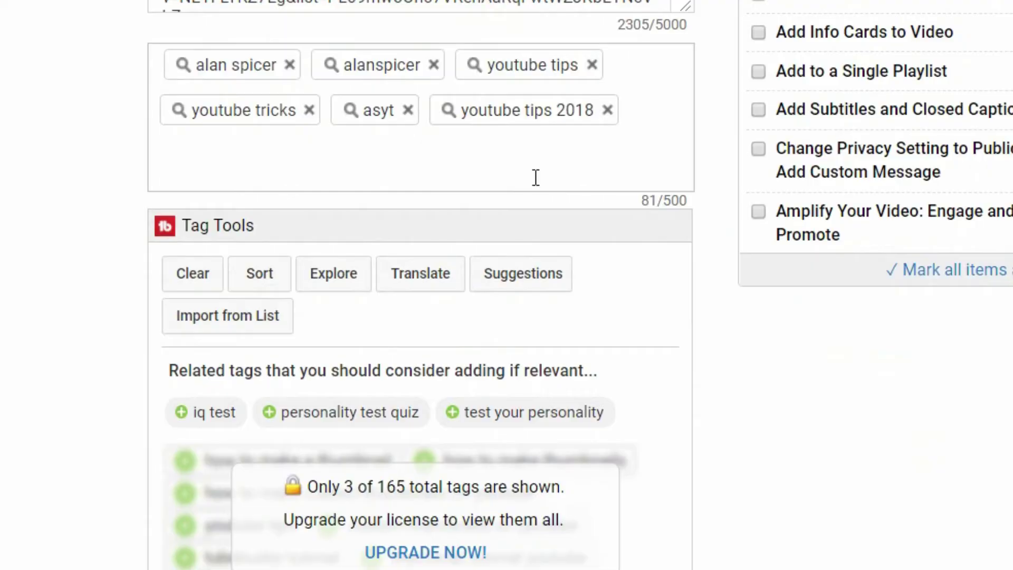
Step: Add a TEST VIDEO tag, then research related tags for 'youtube tricks' in Tag Explorer
click(387, 179)
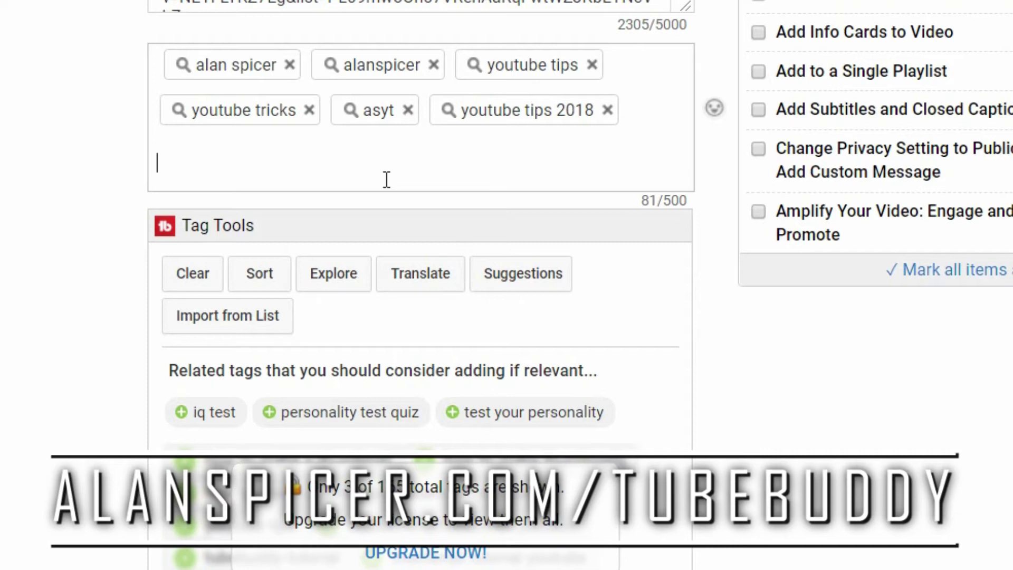
text(TEST)
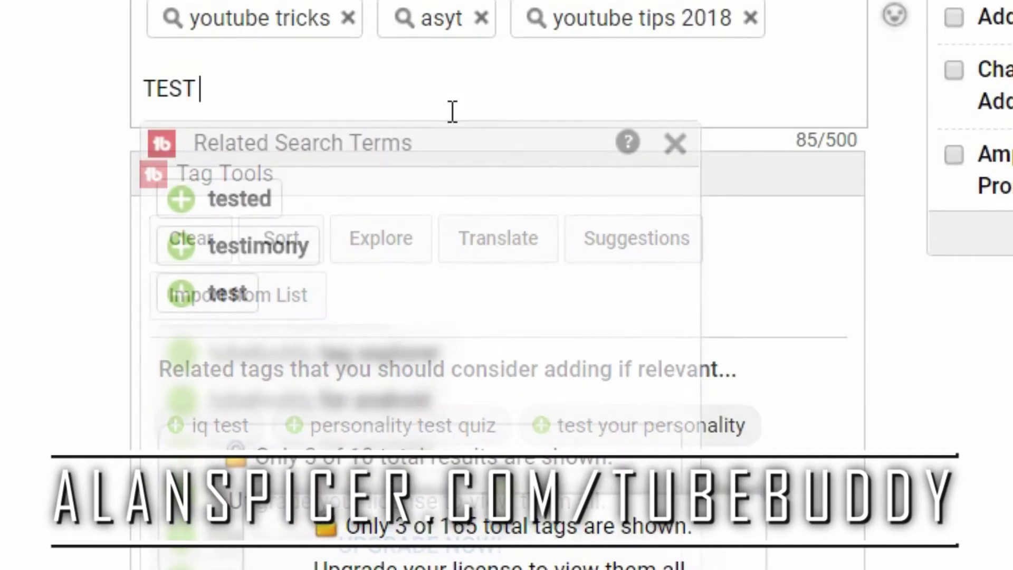
text( VIDEO)
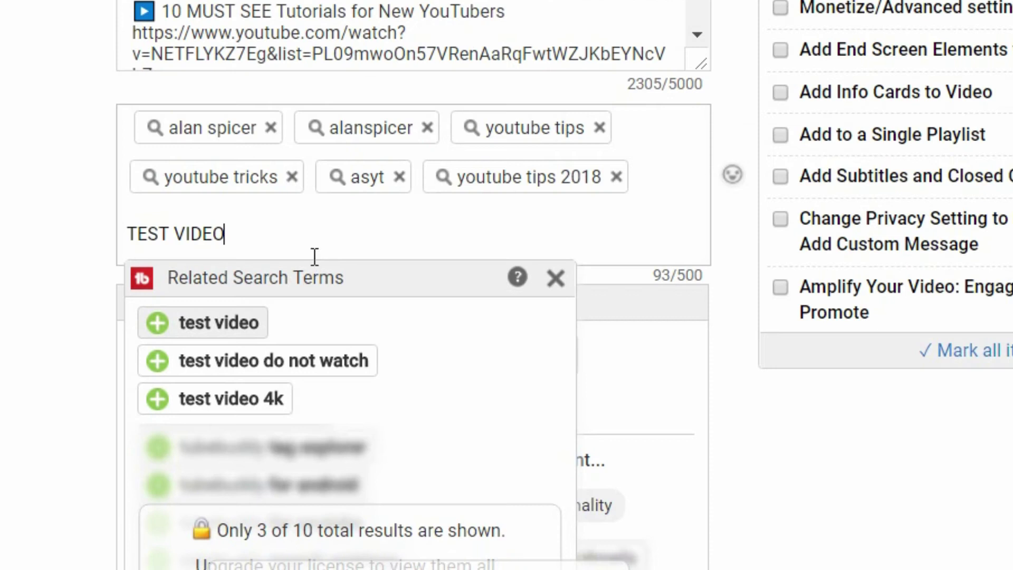
triple_click(369, 115)
key(Return)
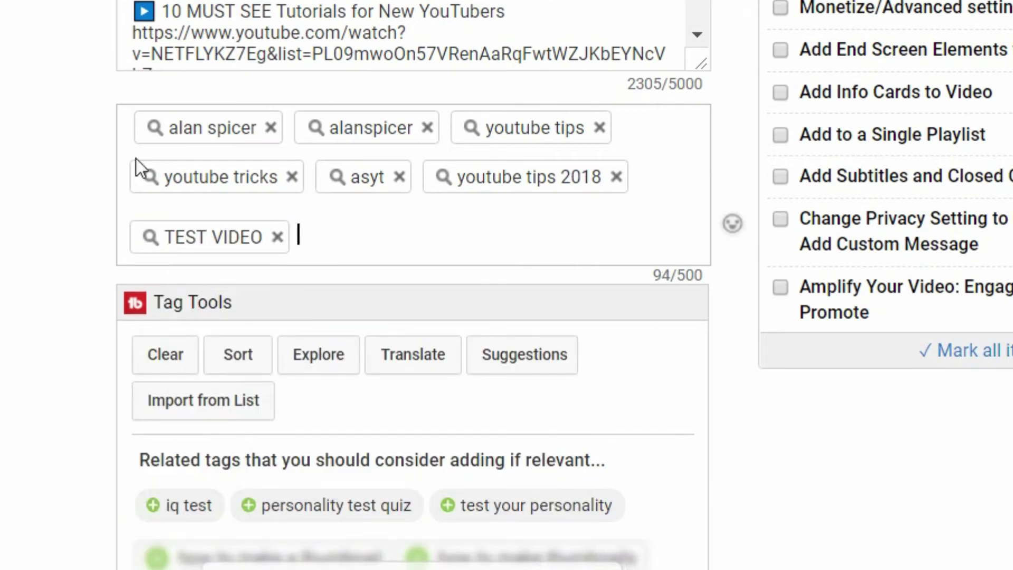
click(151, 179)
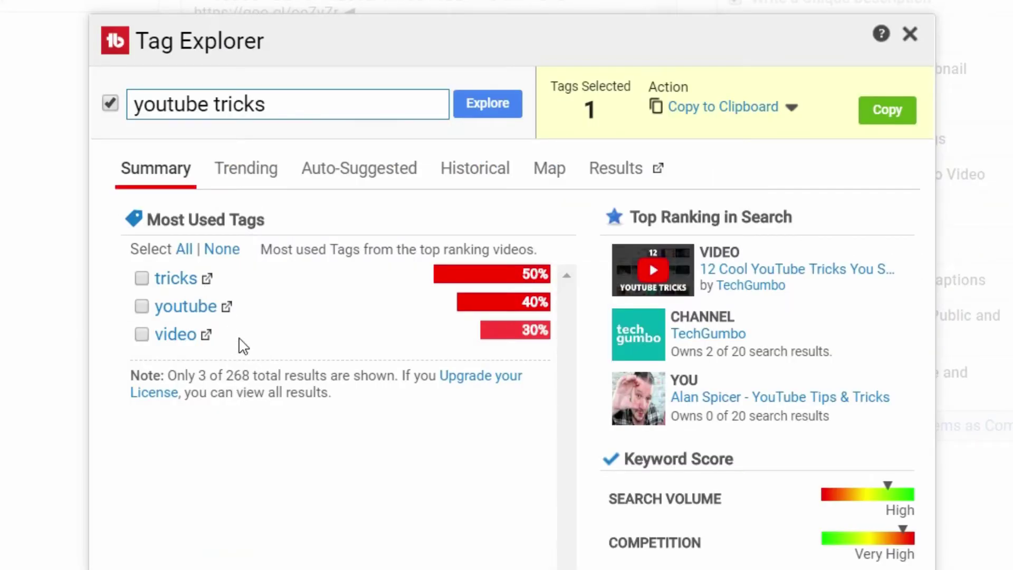
Step: Pick Tag Explorer suggestions like youtube tricks and secrets, youtube tricks 2017, whatsapp tricks, youtube rewind 2017
click(252, 186)
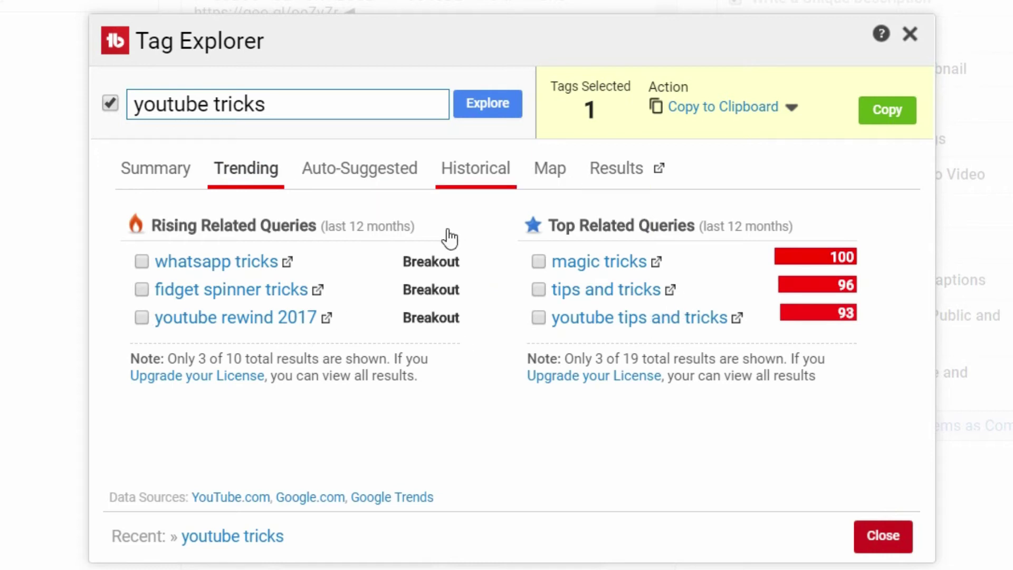
click(357, 178)
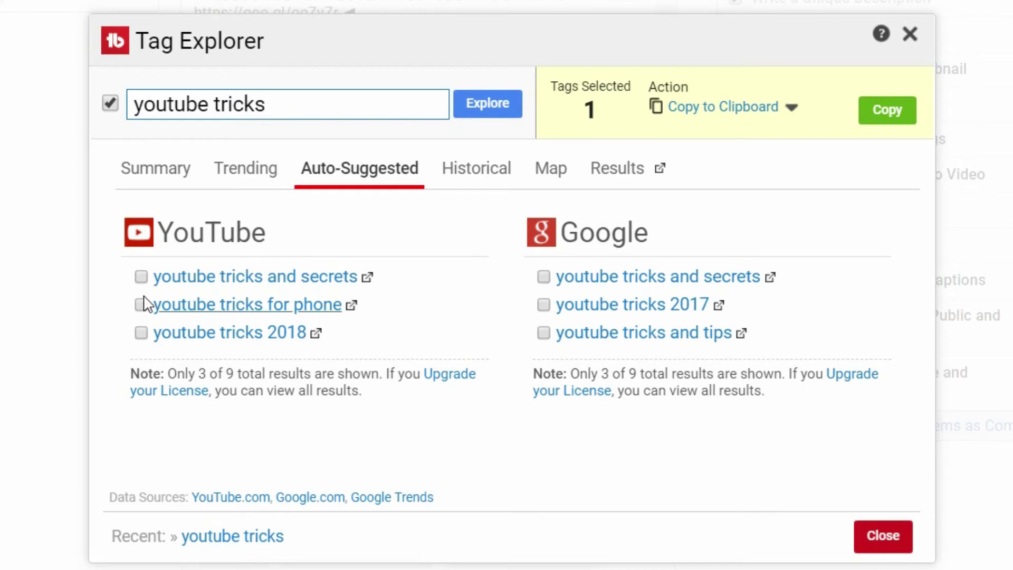
click(140, 277)
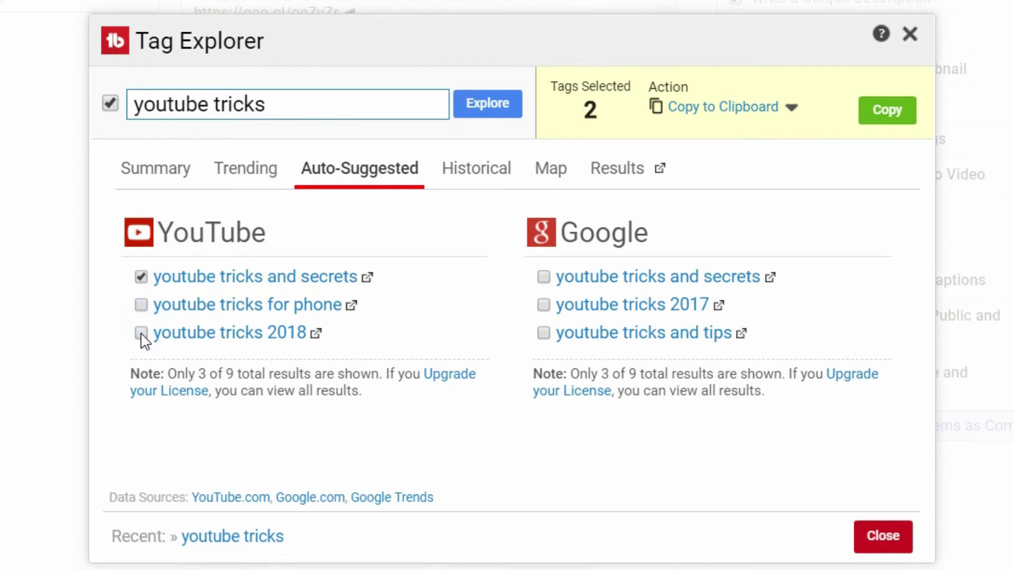
click(140, 304)
click(544, 304)
click(235, 164)
click(143, 261)
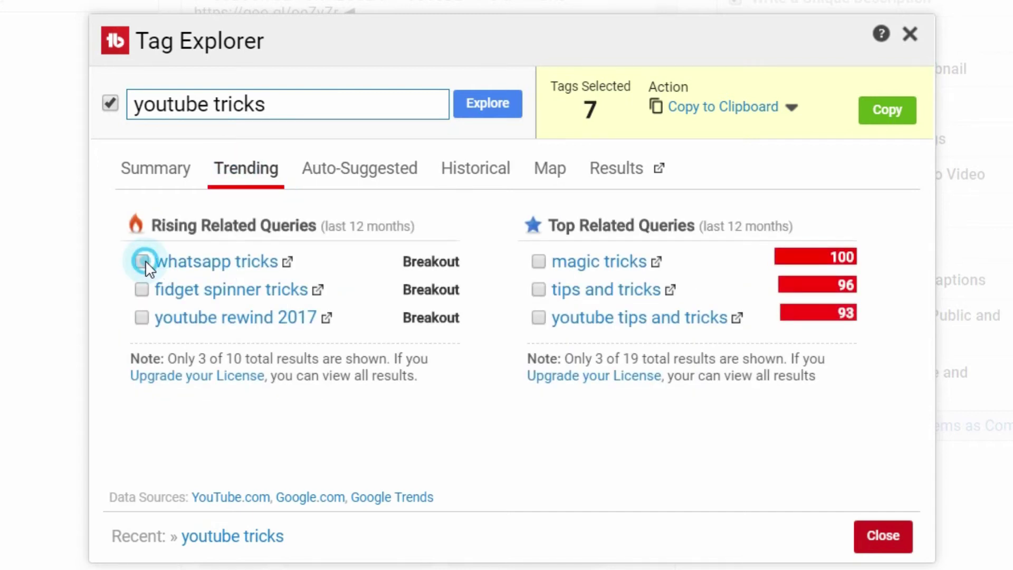
click(142, 318)
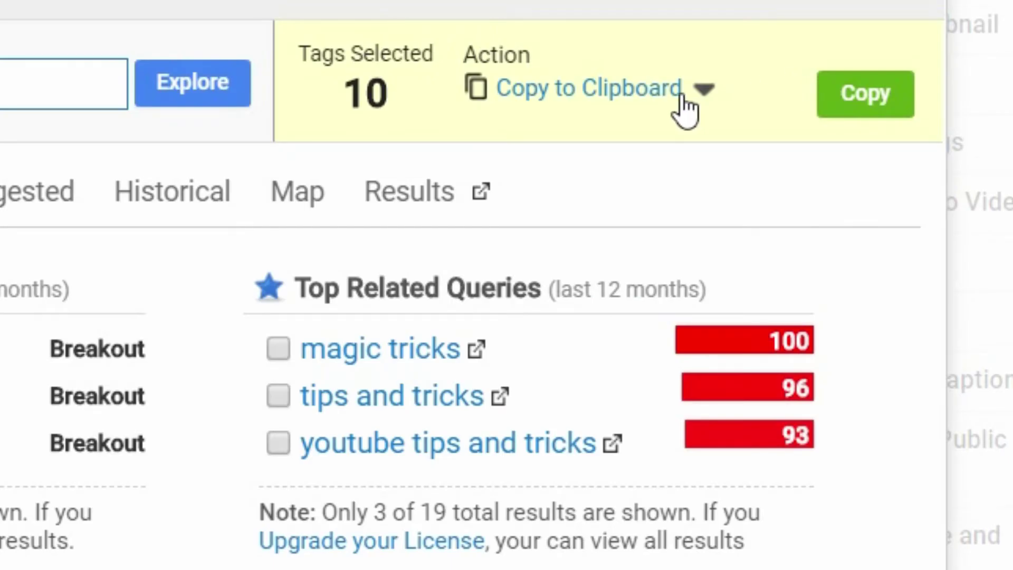
Step: Insert the ten picked tags into the current video
click(686, 106)
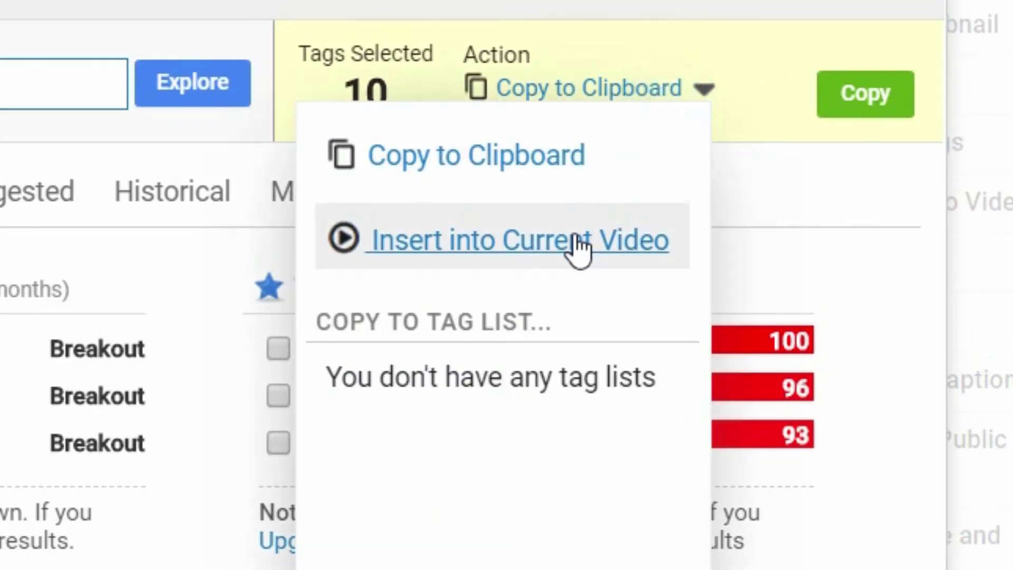
click(573, 244)
click(882, 80)
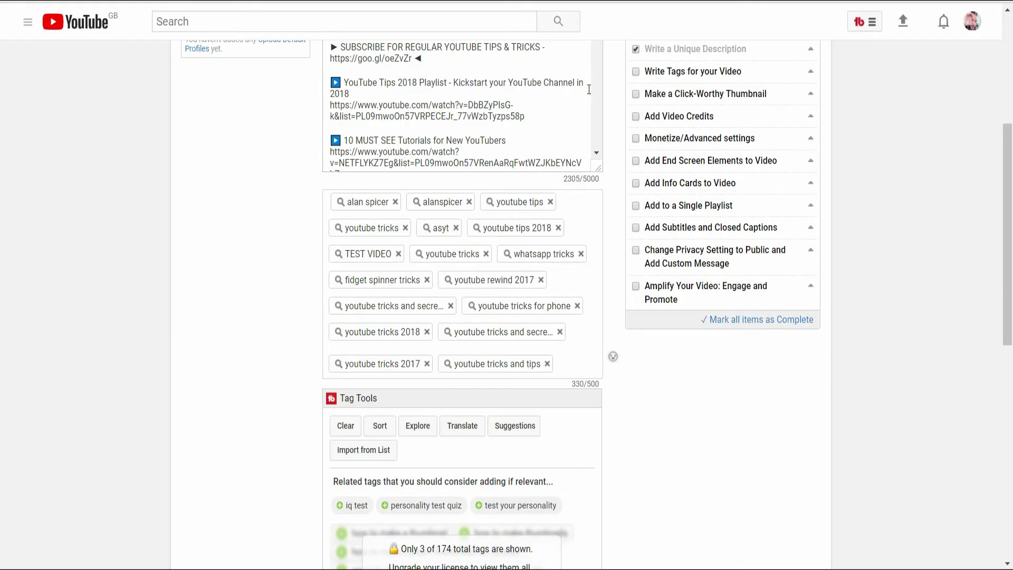
Step: Tick 'Write Tags for your Video' and review the 330/500-character tag list
click(635, 73)
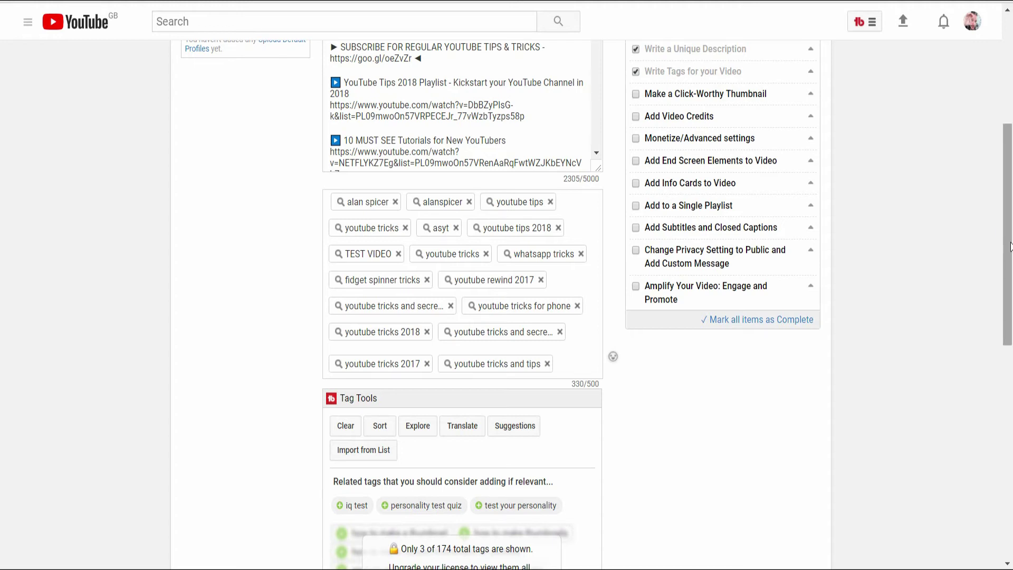
drag(1009, 246, 973, 113)
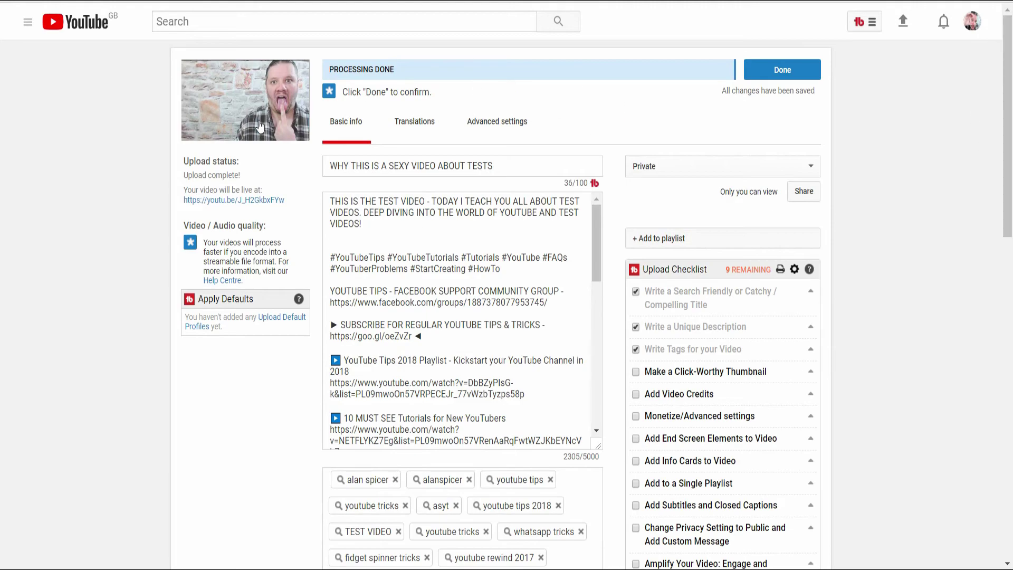
scroll(1010, 242, down, 5)
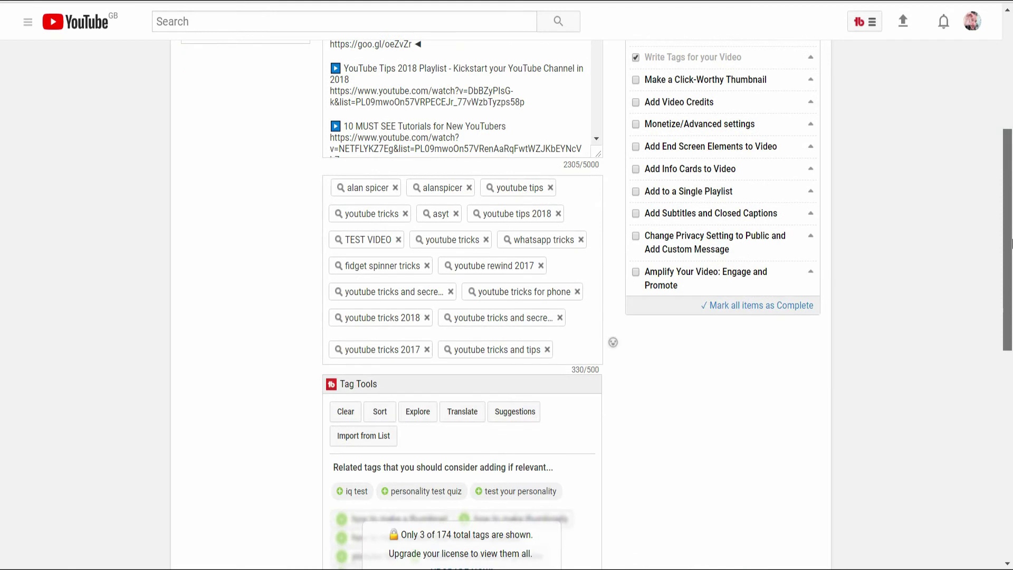
drag(1011, 243, 1002, 412)
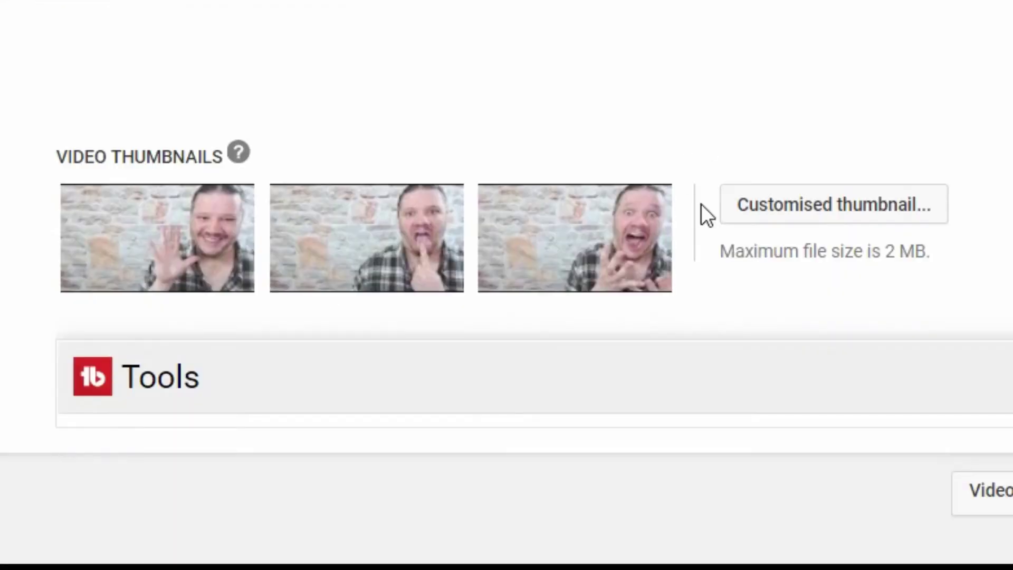
Step: Set the RANT Stop Comparing With Others image as the custom thumbnail and finish the upload
click(830, 208)
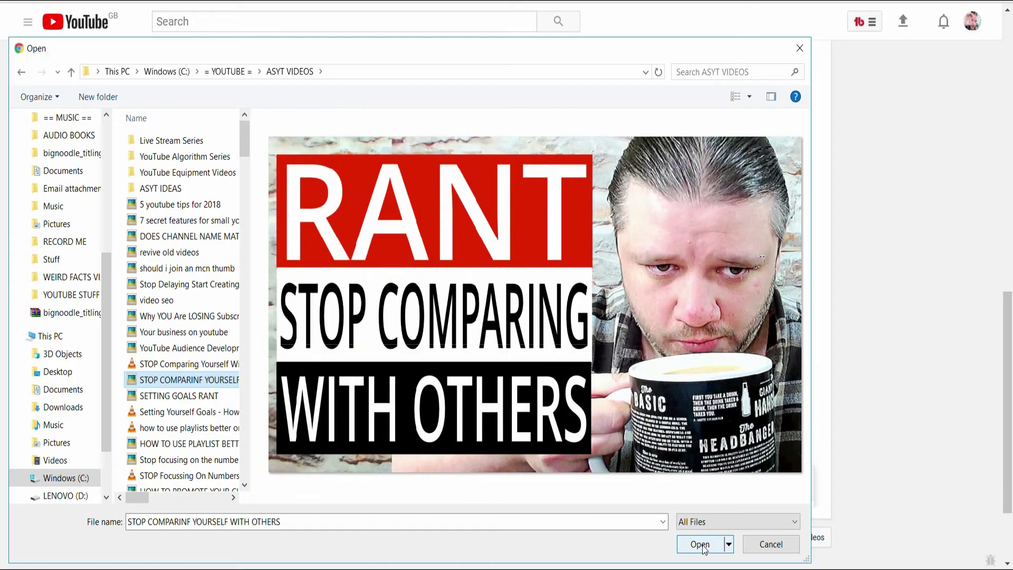
click(703, 549)
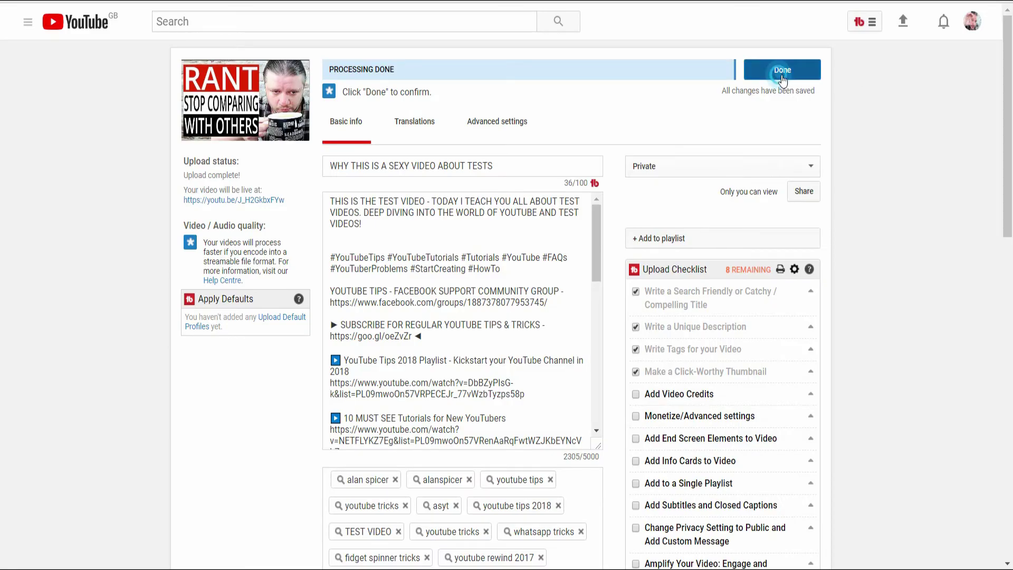
click(782, 76)
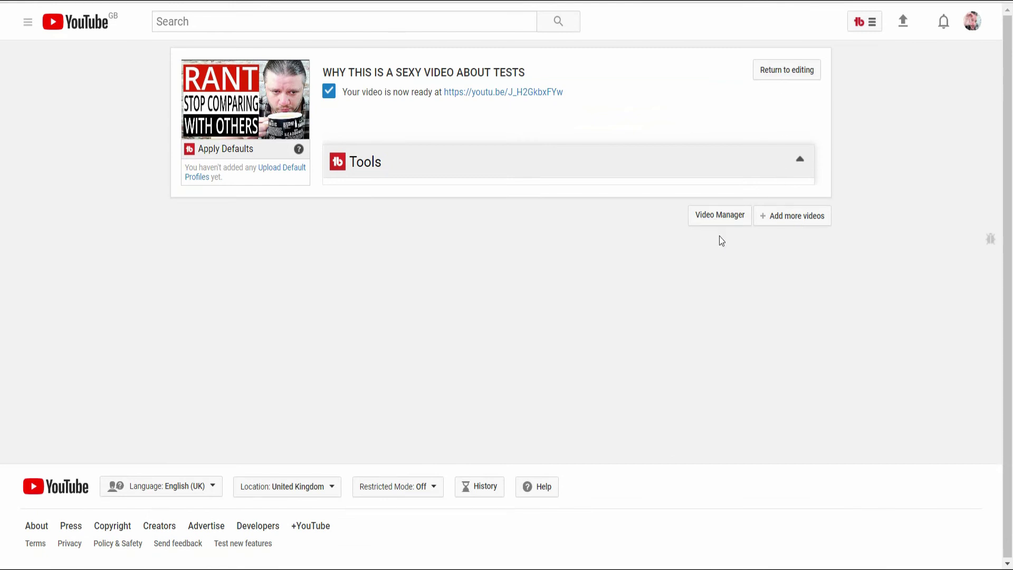
Step: Open the video's edit page from Video Manager and review its End screen and Cards tabs
click(723, 219)
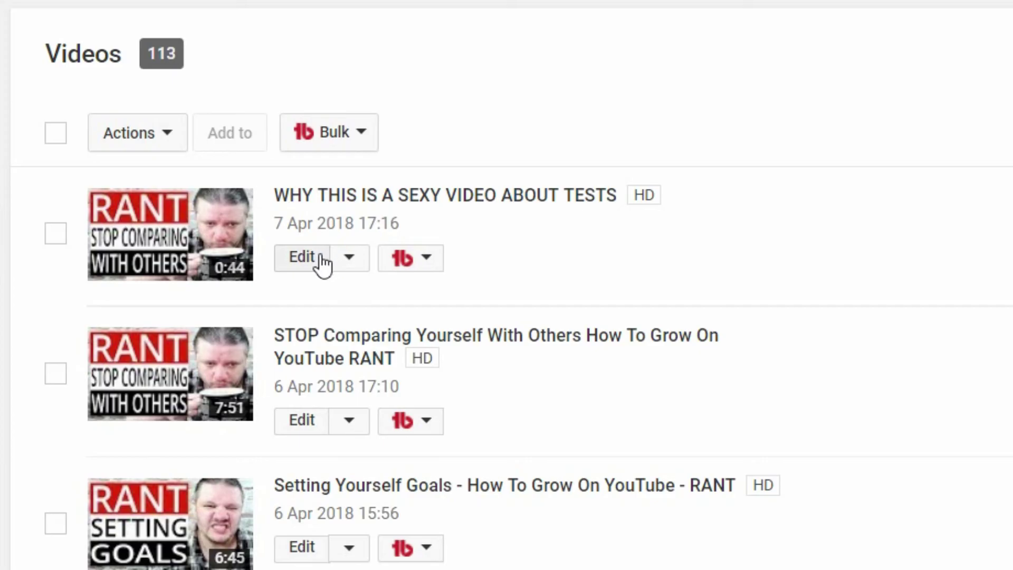
click(307, 268)
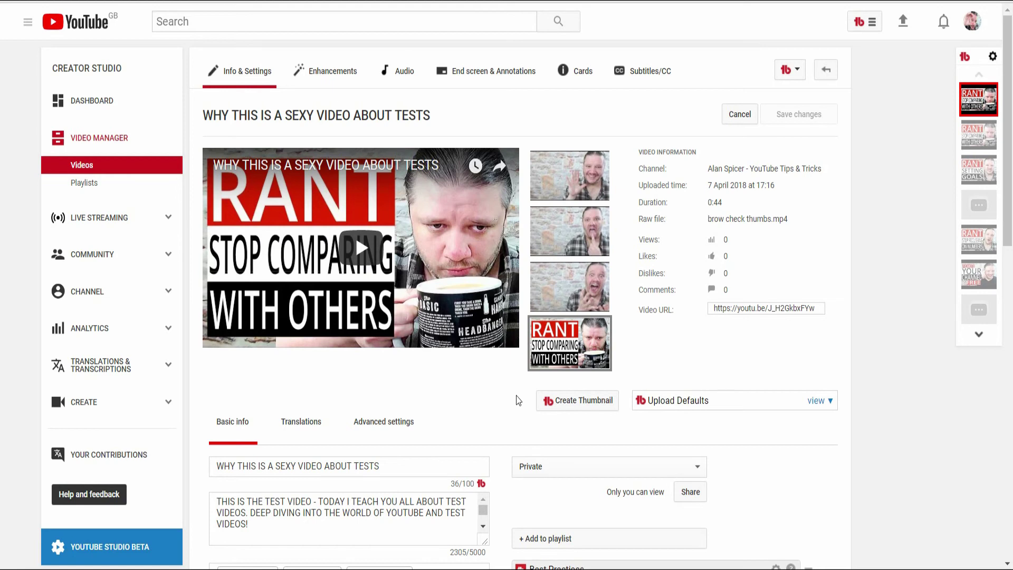
click(501, 74)
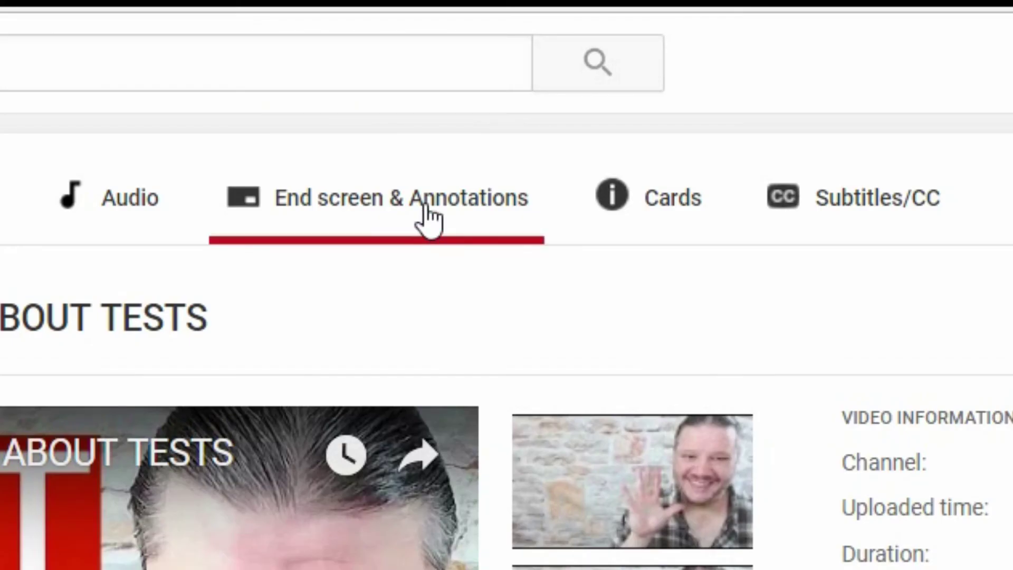
click(645, 242)
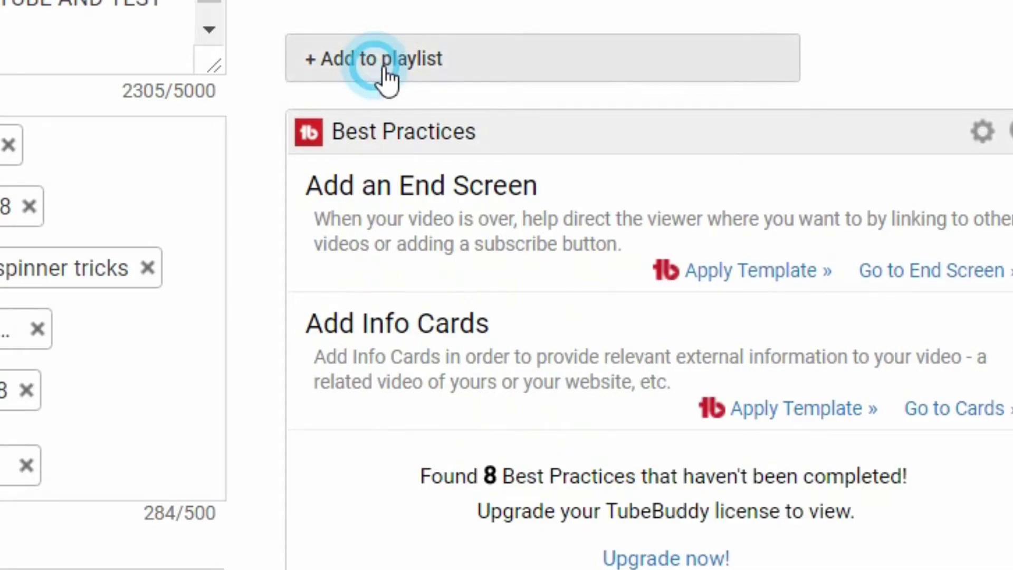
Step: Change the video's privacy from Private to Scheduled for 8 Apr 2018 at 17:00
click(546, 109)
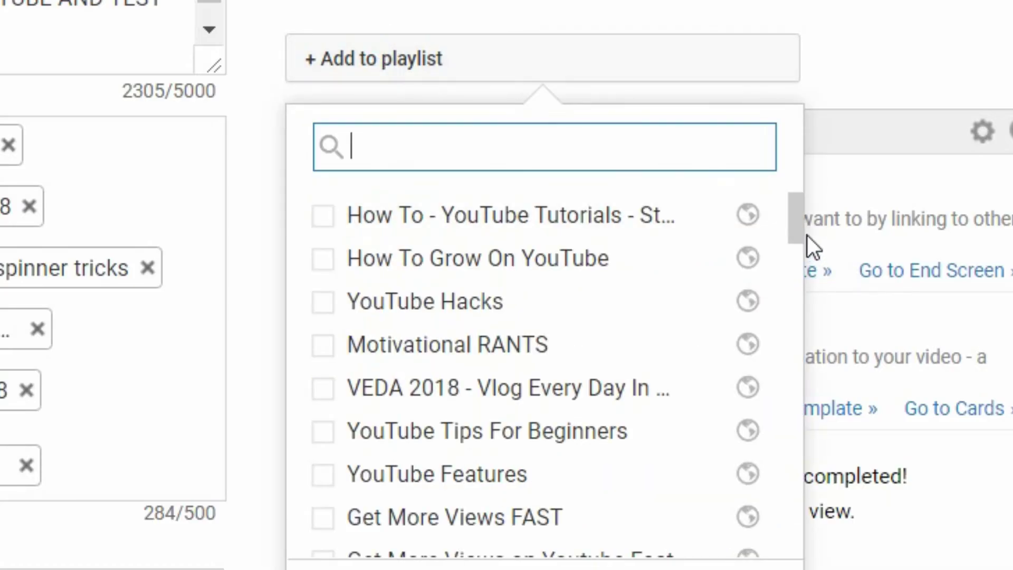
drag(791, 217, 805, 303)
click(656, 77)
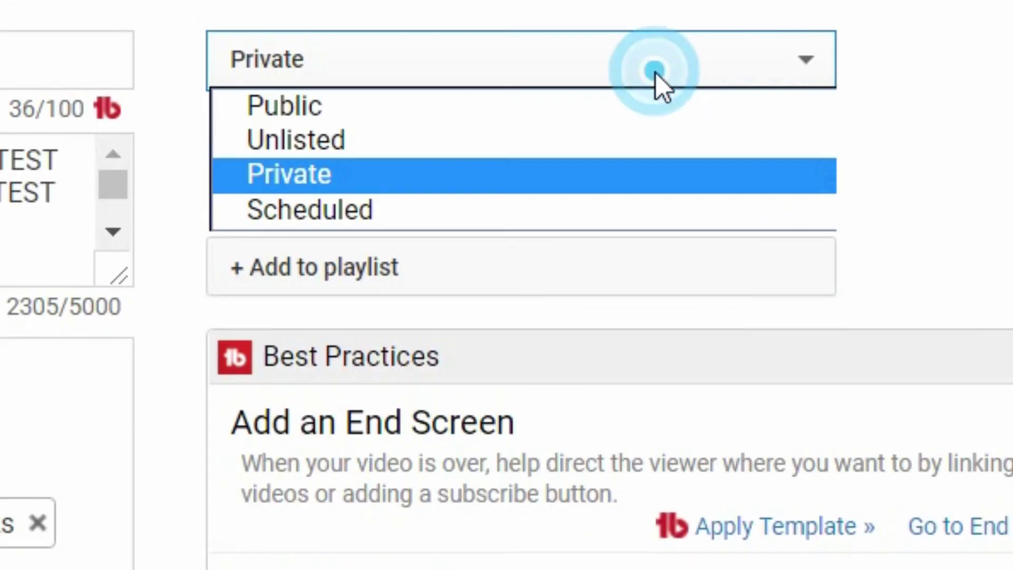
click(403, 208)
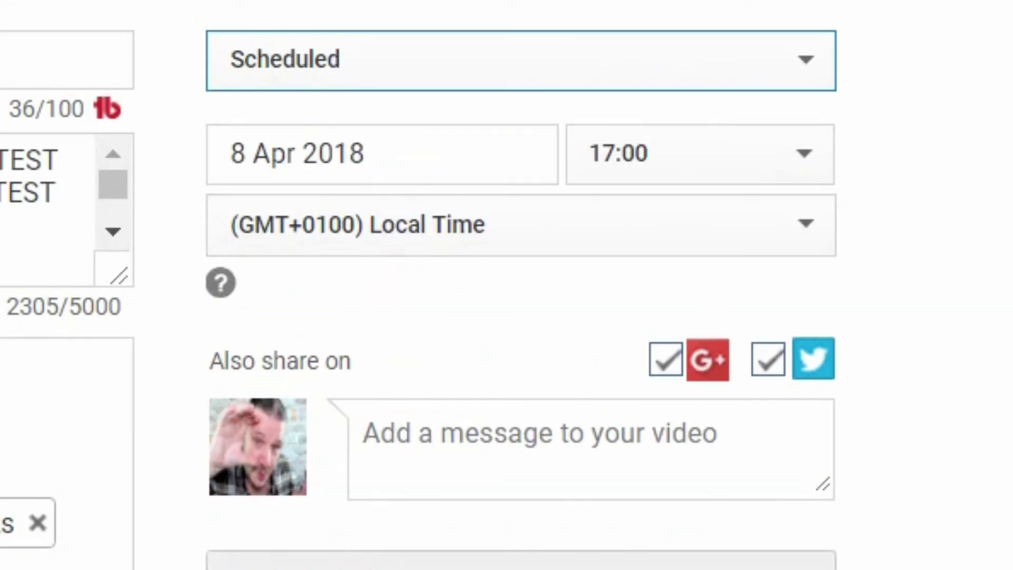
Step: Enter the share message 'NSNNSNSNS', keeping the video Scheduled
click(539, 454)
text(NSNNSNSNS)
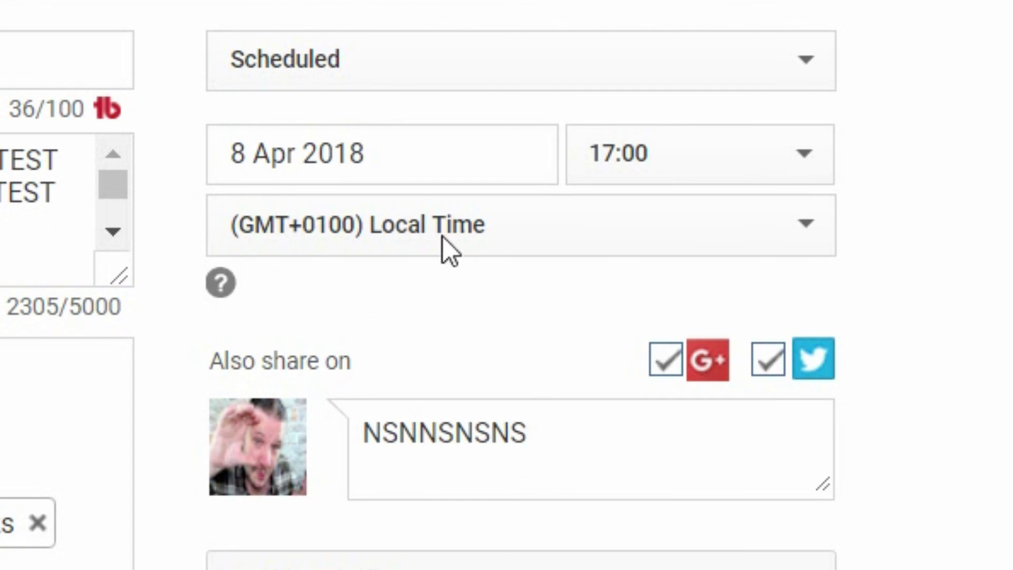
click(486, 60)
click(439, 115)
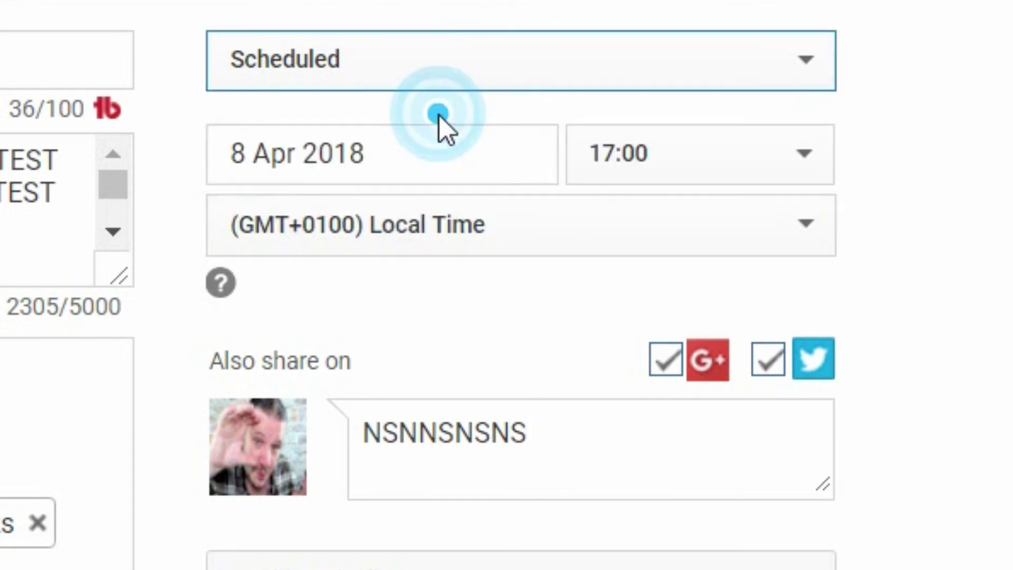